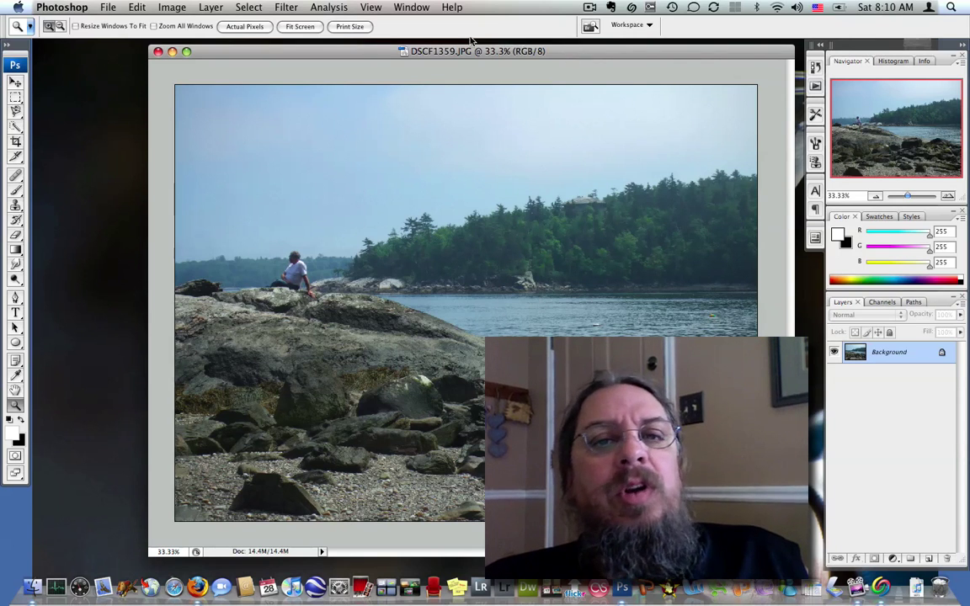
Step: Browse the Image > Adjustments commands and dismiss the menu without choosing one
click(173, 10)
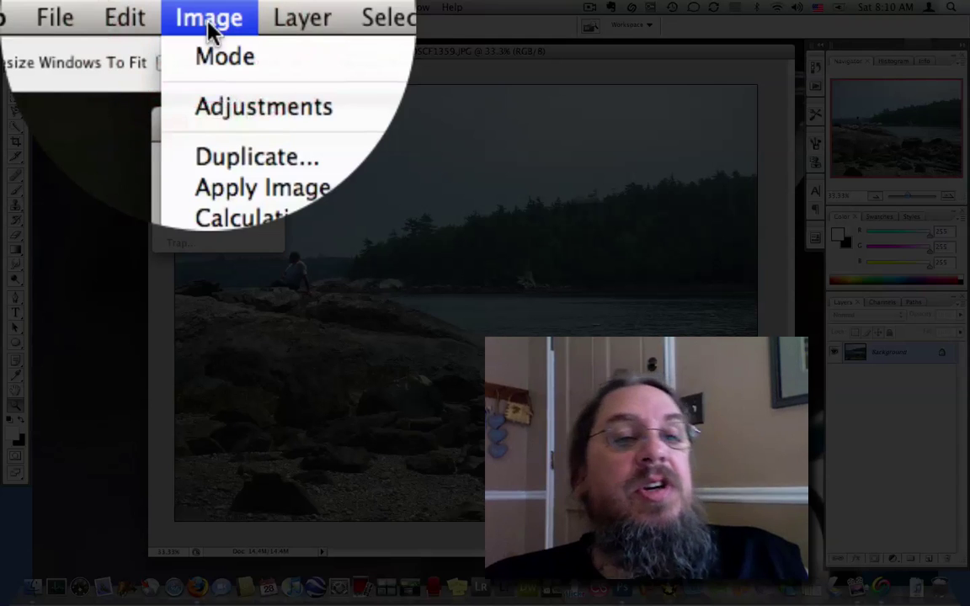
mouse_move(187, 44)
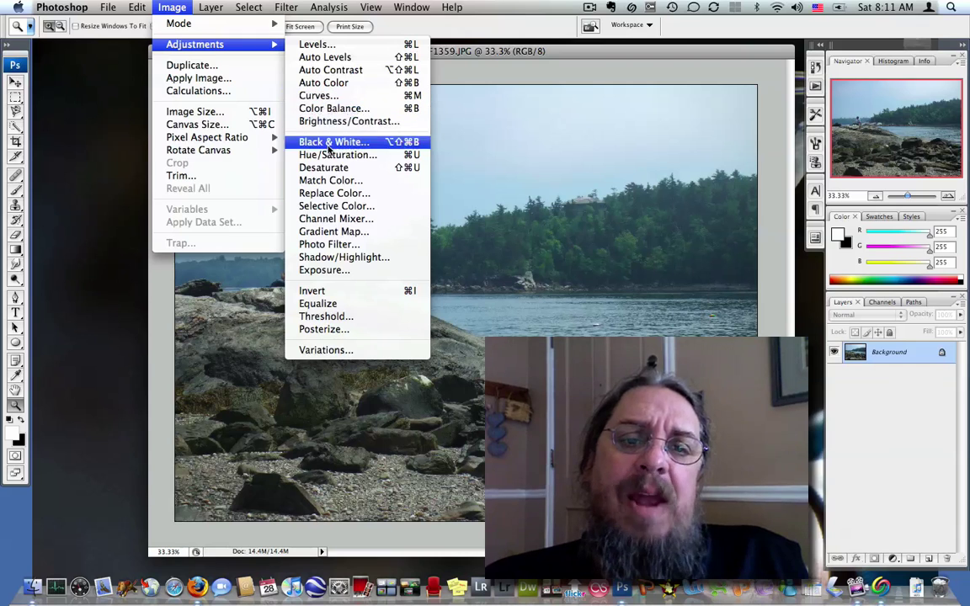
click(597, 55)
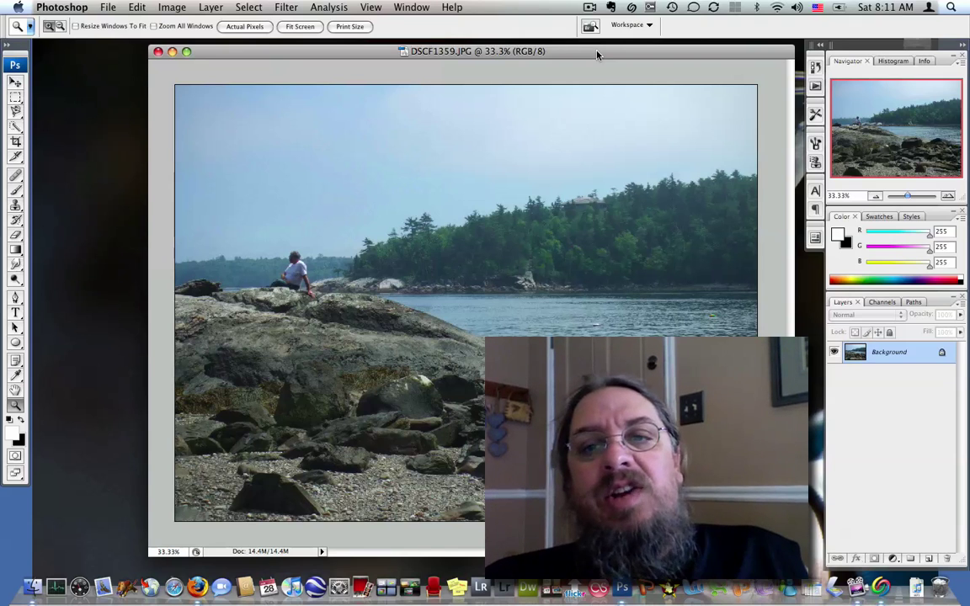
click(597, 55)
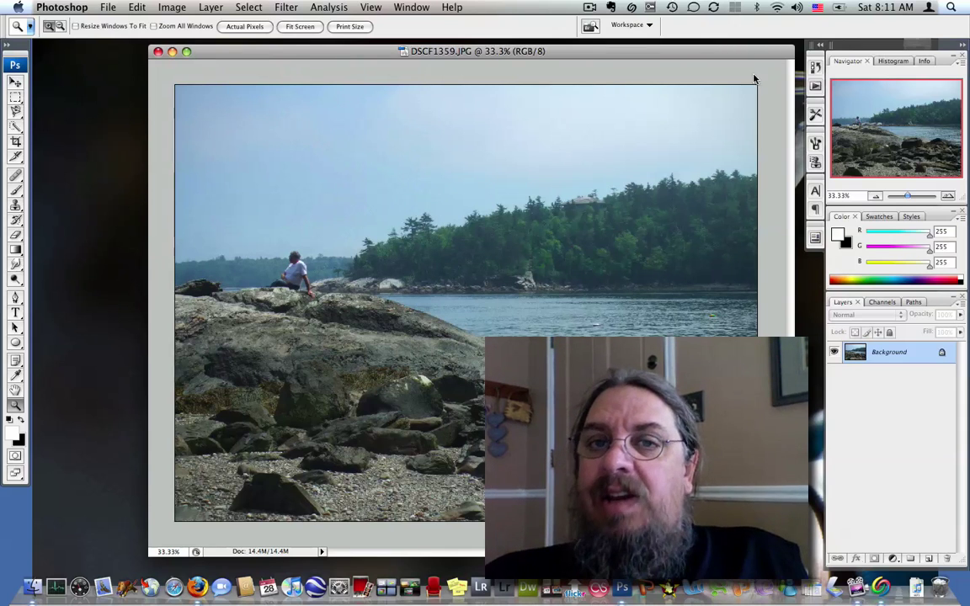
Step: Reset Photoshop to the Default Workspace layout
click(415, 8)
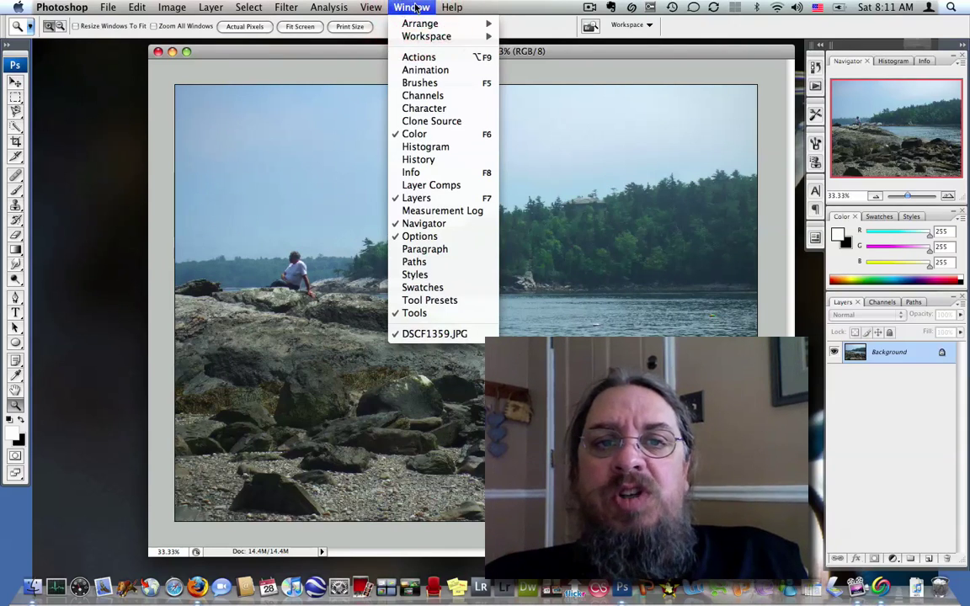
mouse_move(480, 38)
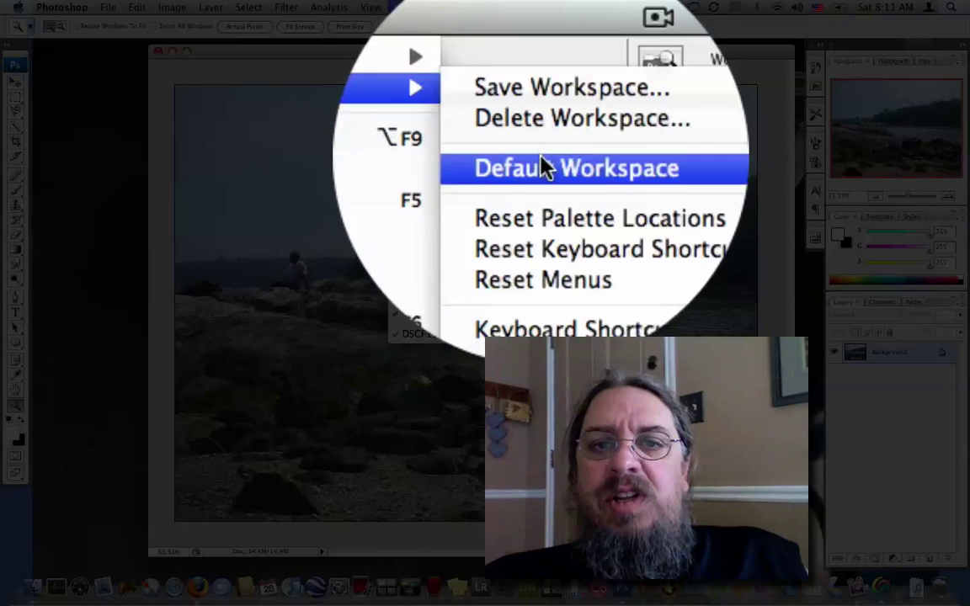
click(542, 68)
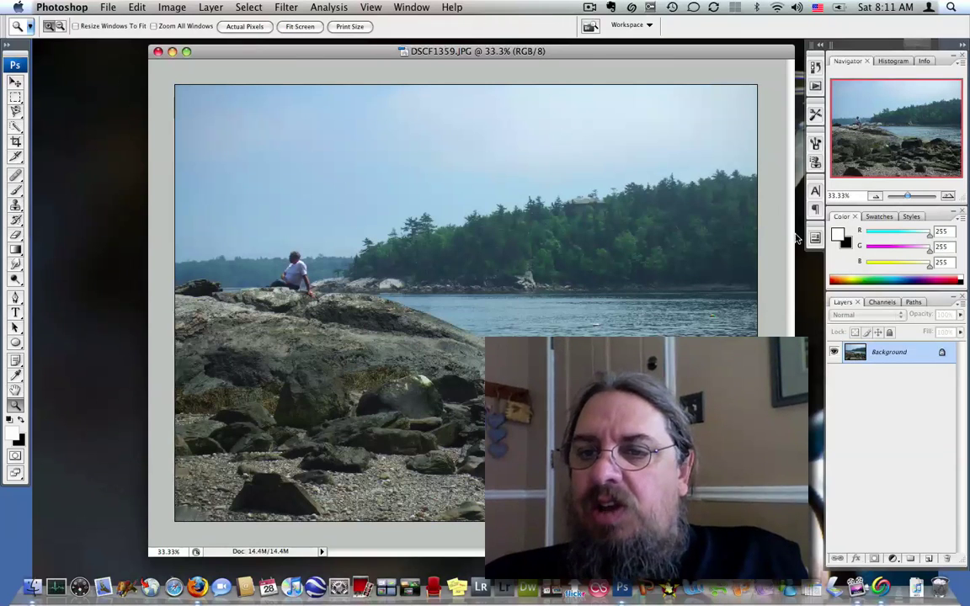
Step: Reopen the Layers panel as a floating panel and resize it taller
click(856, 302)
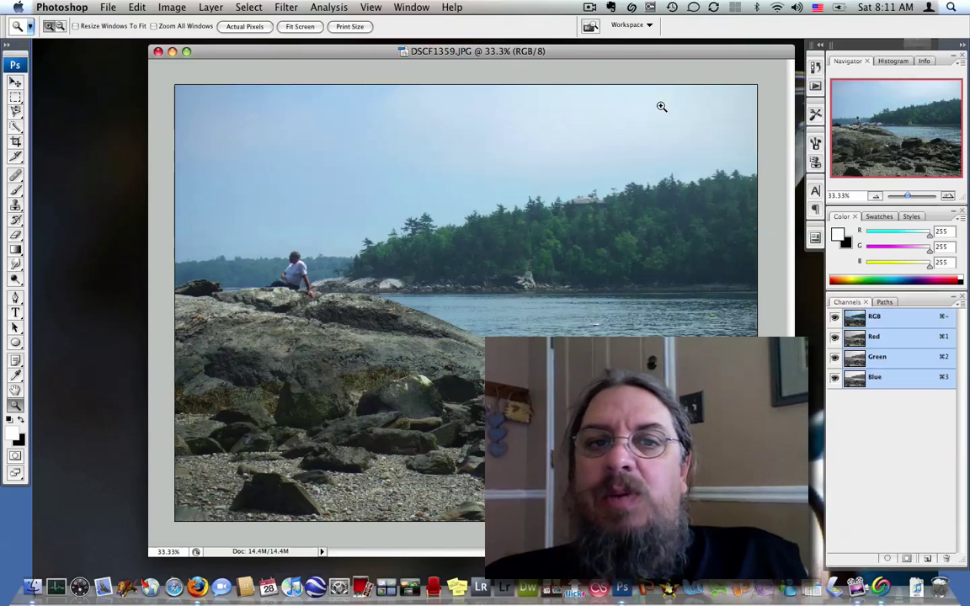
click(412, 7)
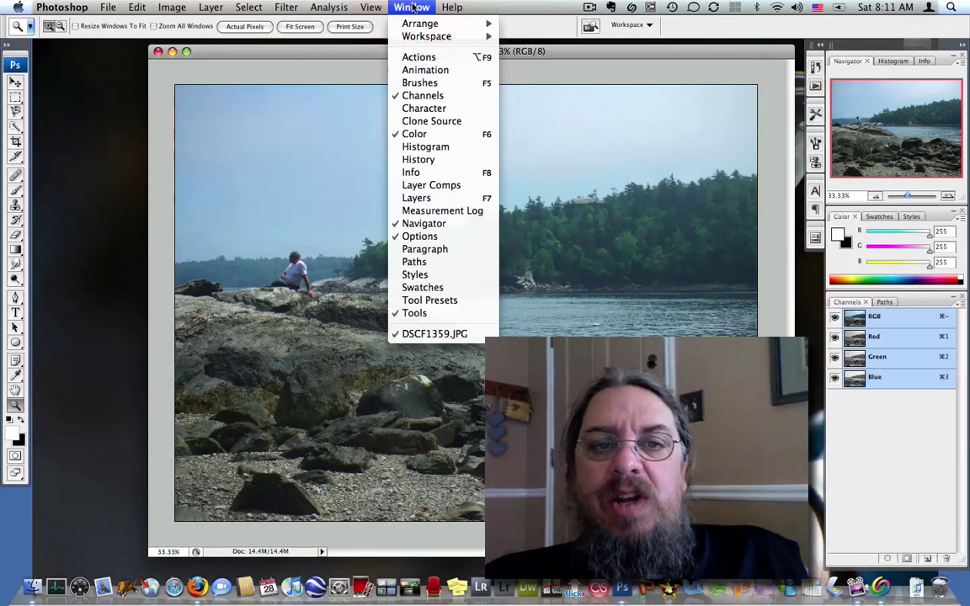
click(417, 199)
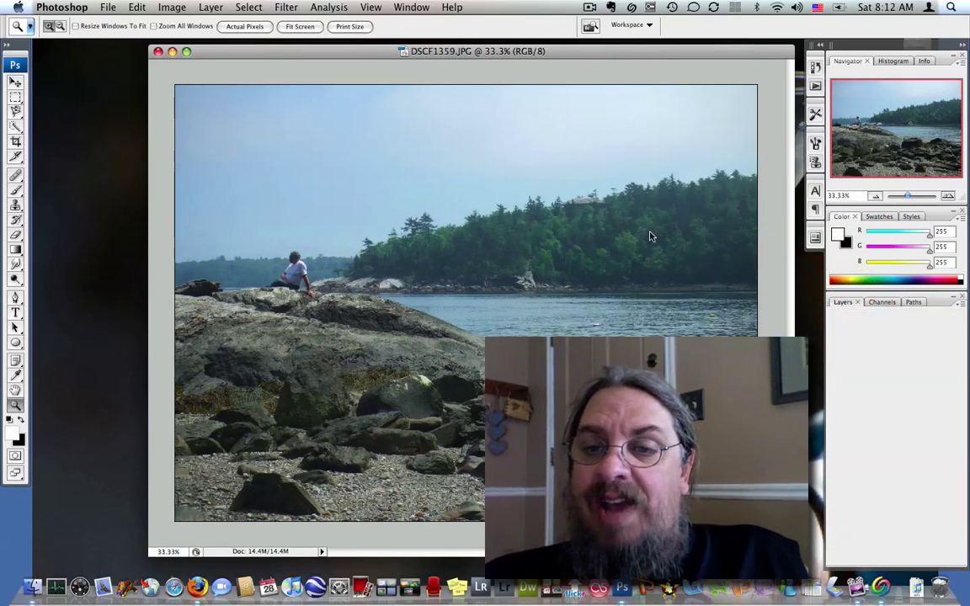
drag(842, 302, 48, 96)
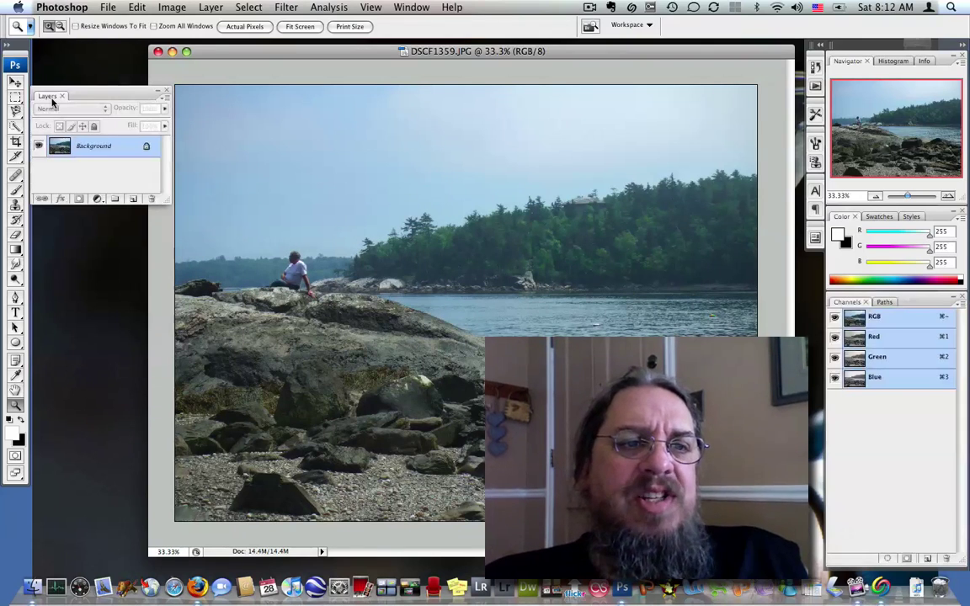
click(165, 200)
drag(166, 201, 163, 320)
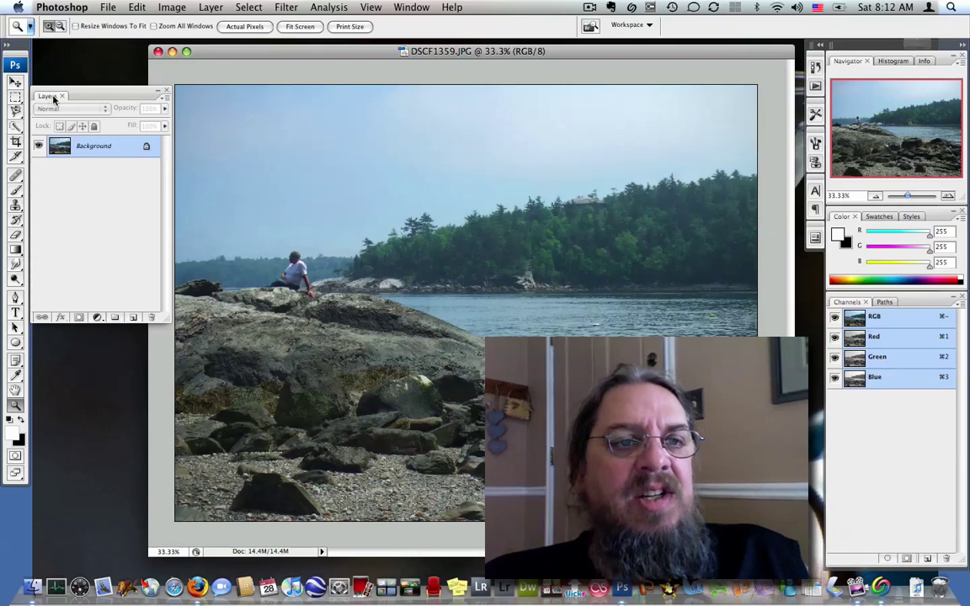
click(165, 100)
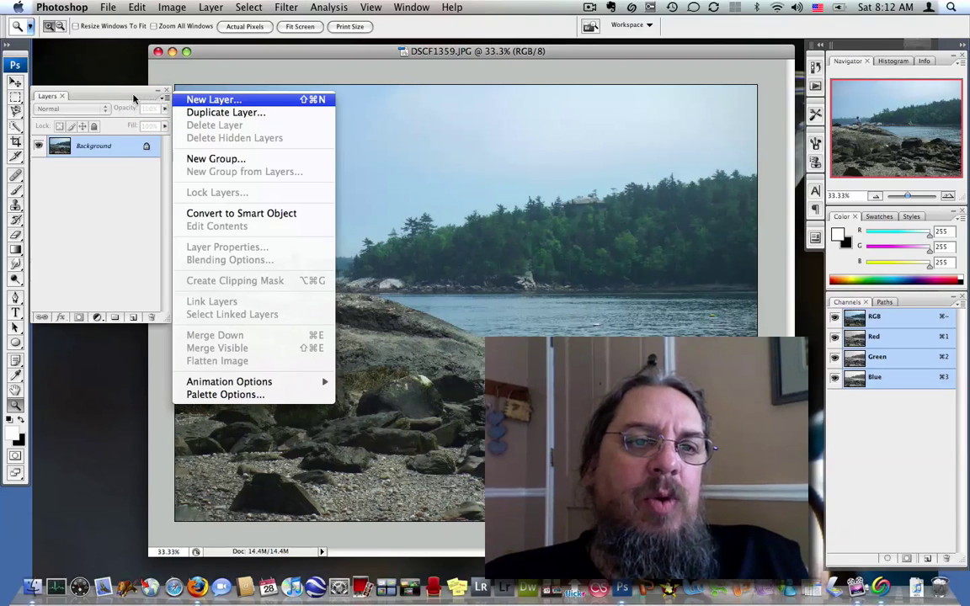
click(133, 99)
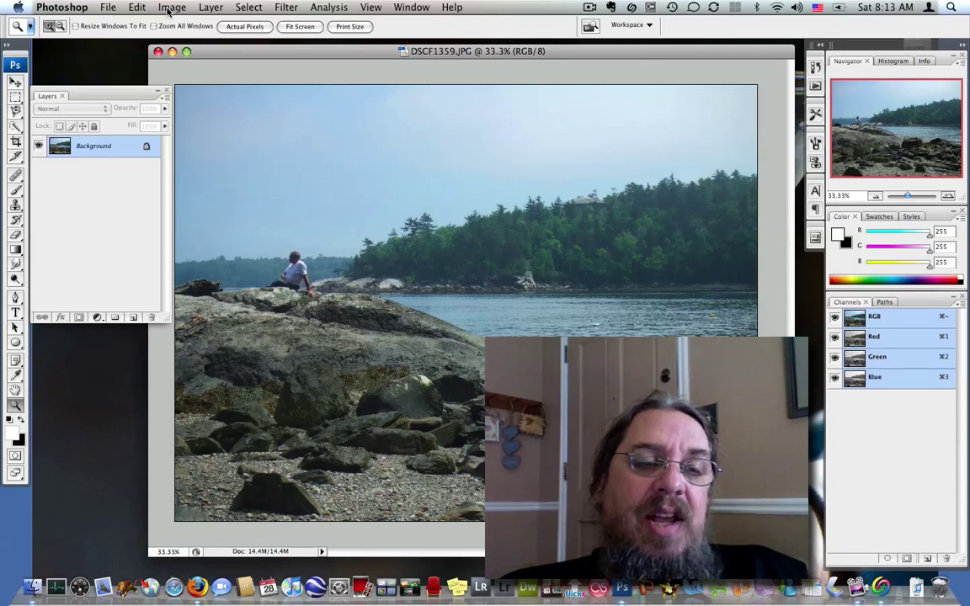
Step: Add a Levels adjustment layer with its white input point lowered to 208
click(97, 318)
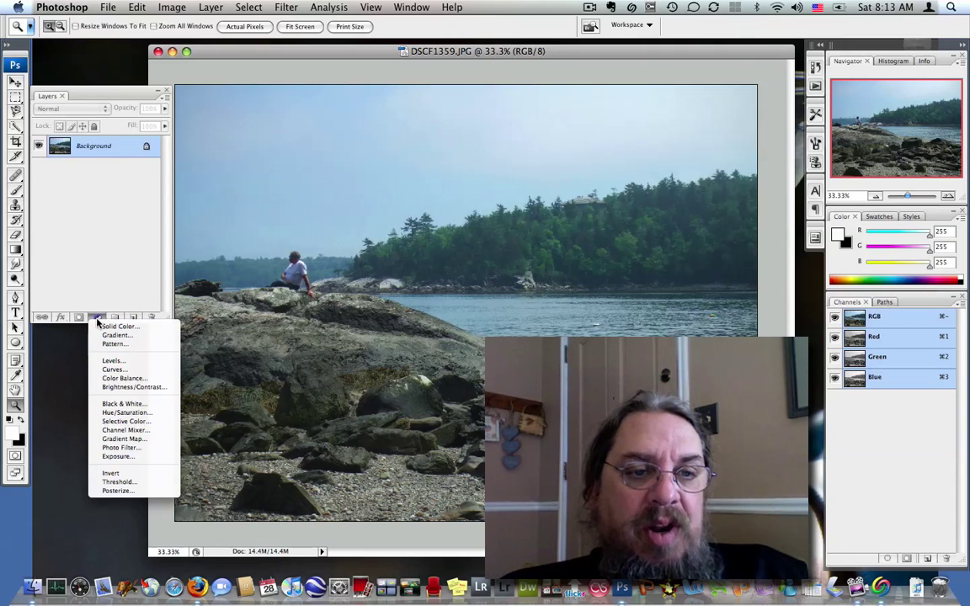
click(112, 362)
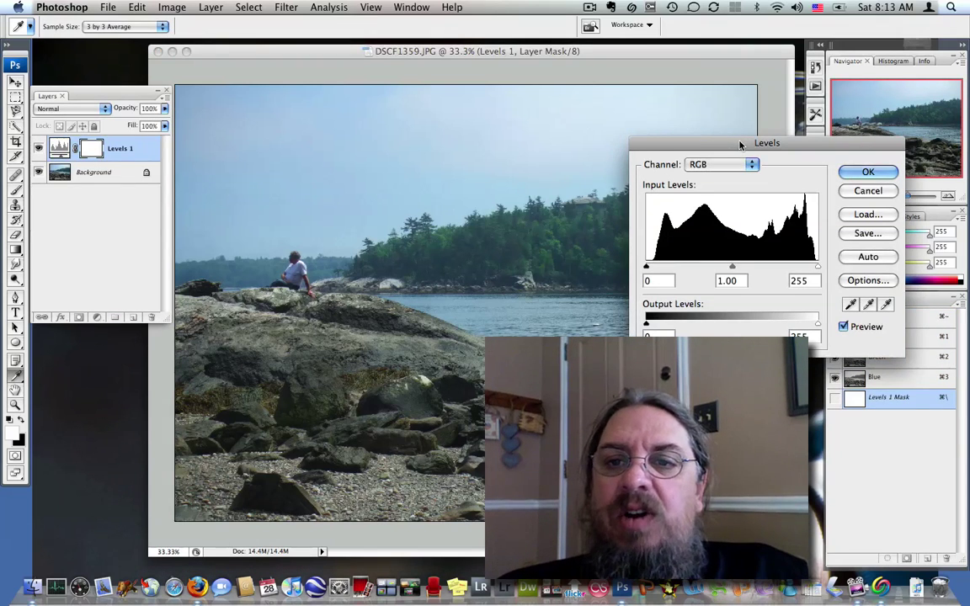
drag(740, 144, 471, 86)
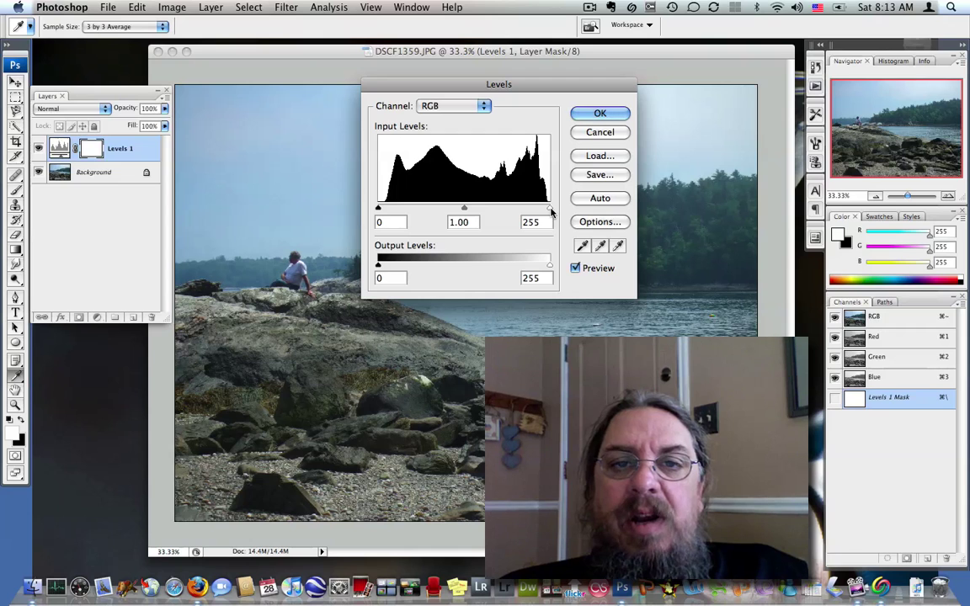
drag(551, 209, 523, 212)
drag(518, 210, 517, 210)
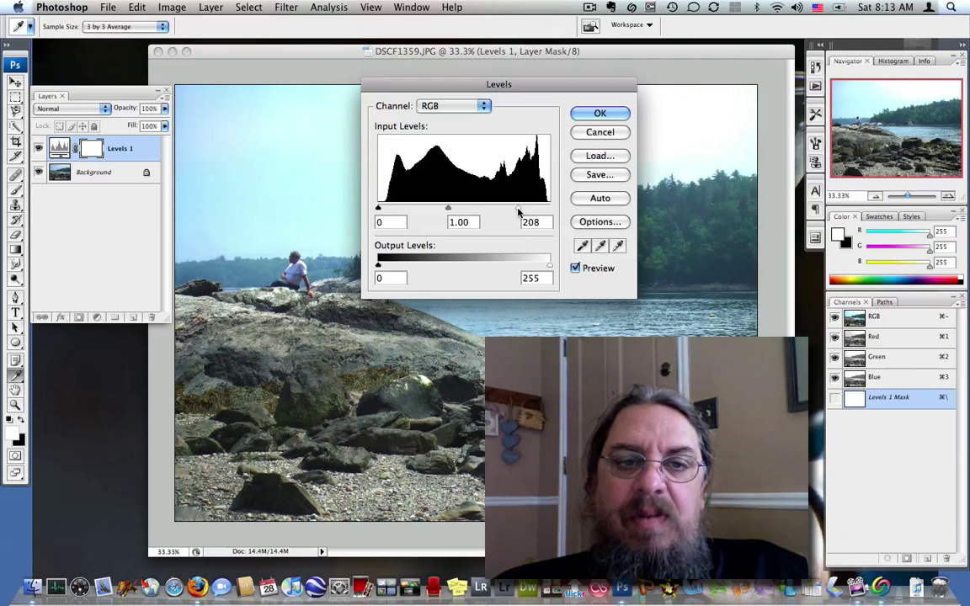
click(595, 114)
key(z)
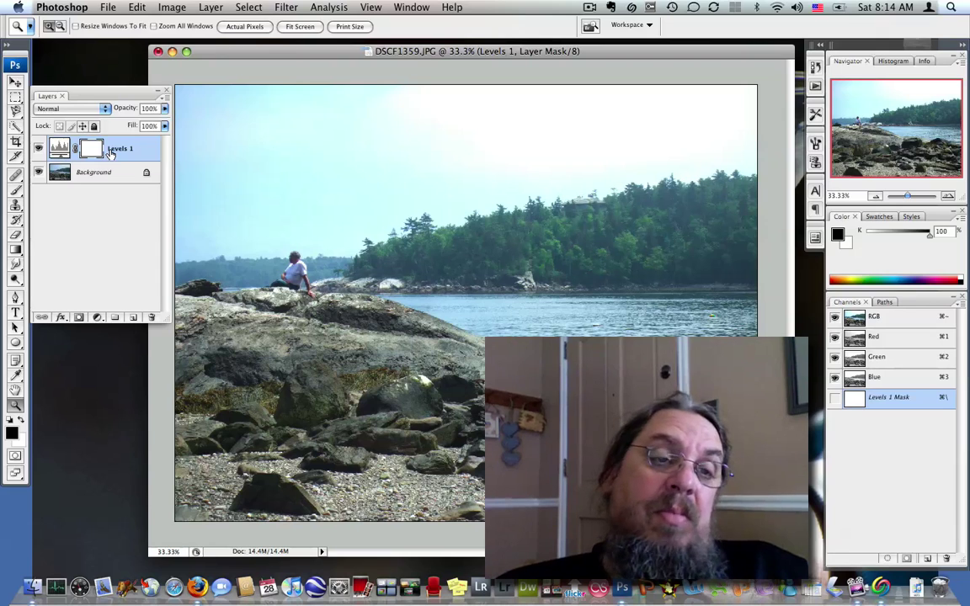
click(38, 149)
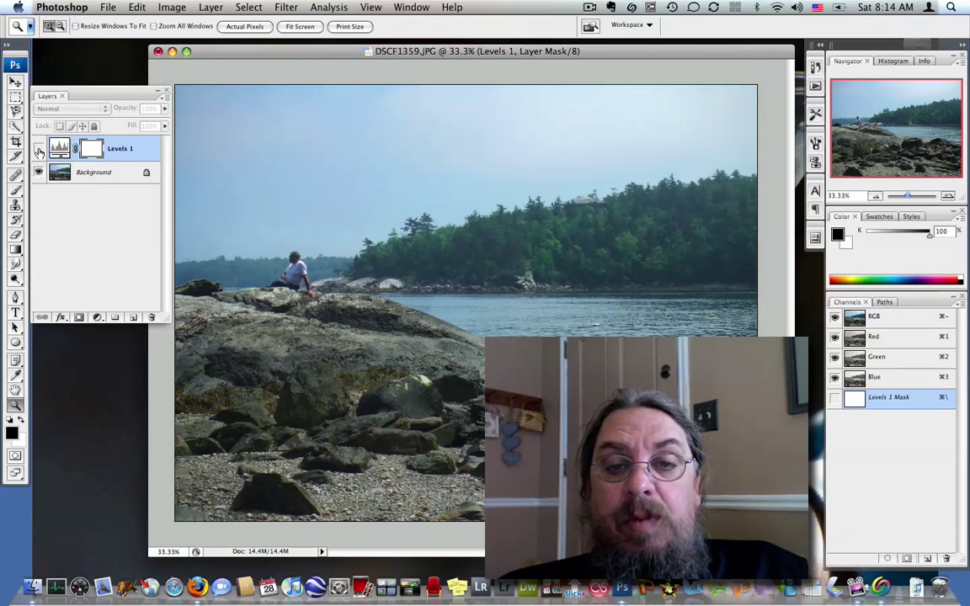
click(38, 149)
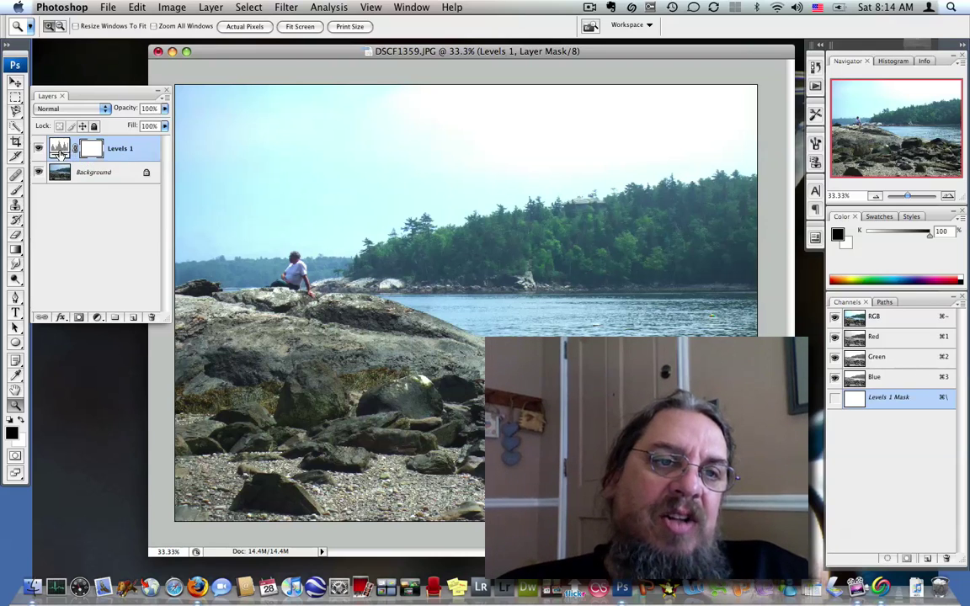
Step: Edit Levels 1 to white input 236 and midtone 1.17
double_click(59, 150)
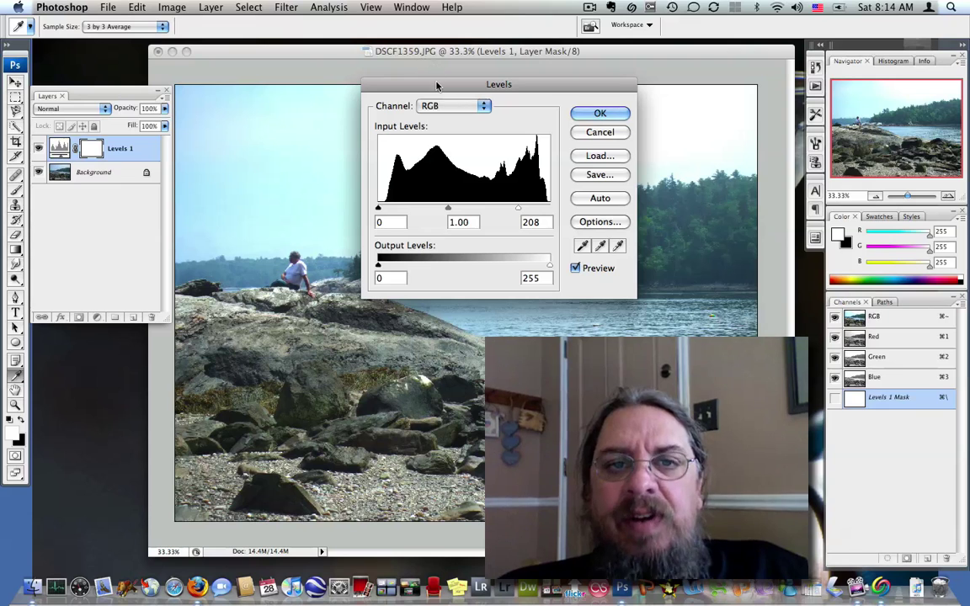
drag(437, 87, 437, 105)
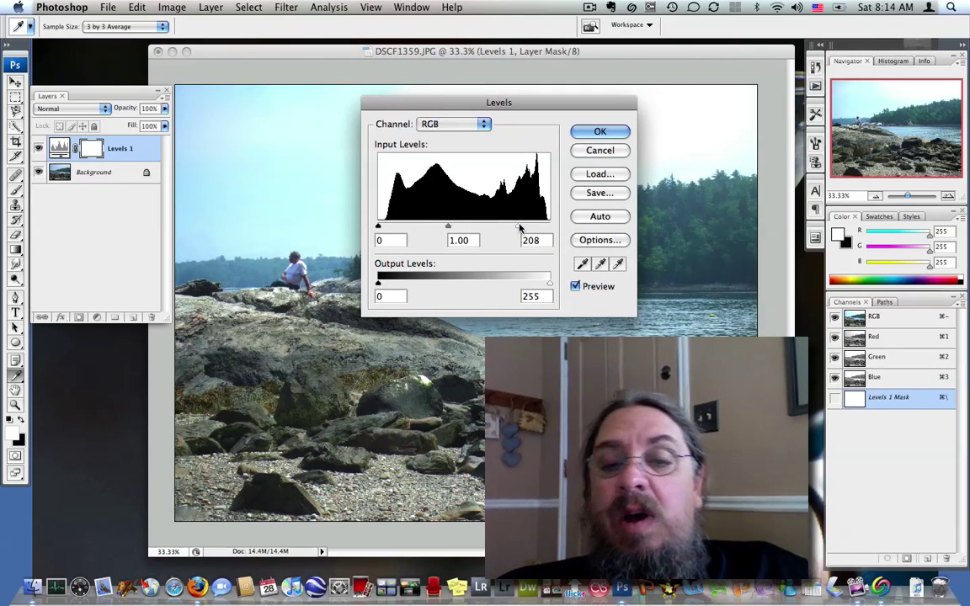
drag(519, 228, 536, 231)
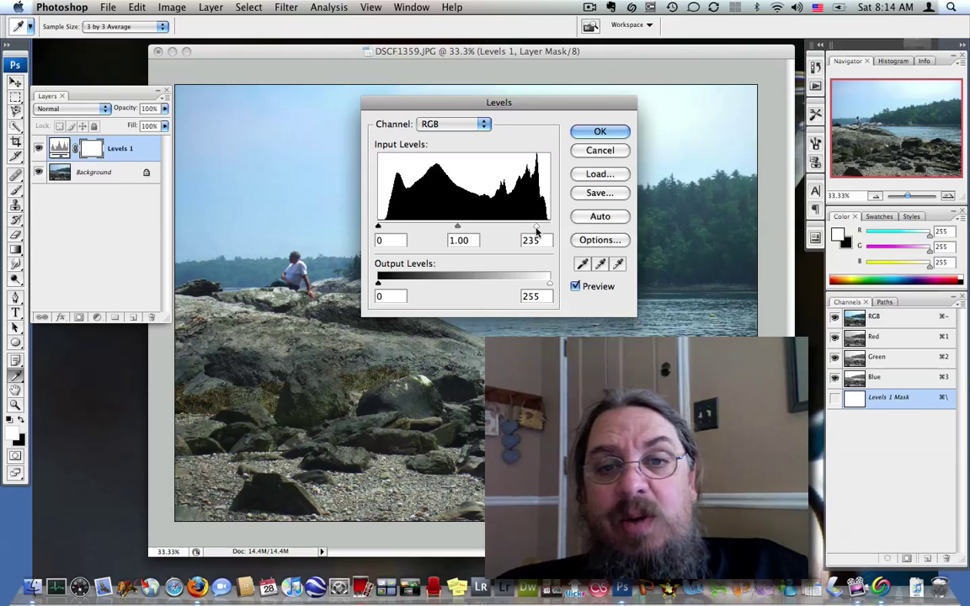
mouse_move(458, 228)
mouse_down()
mouse_move(481, 228)
mouse_move(448, 227)
mouse_up()
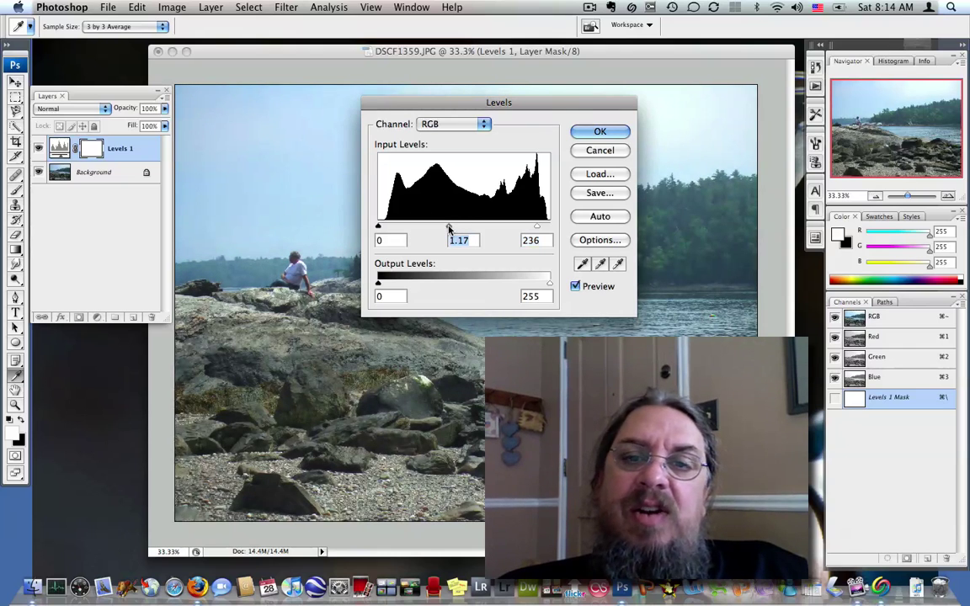
click(599, 133)
key(z)
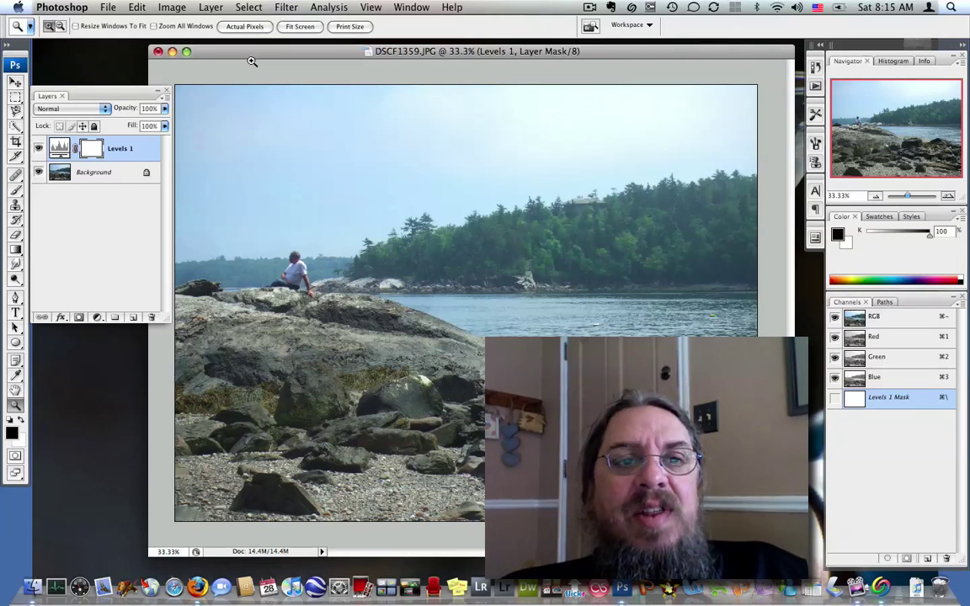
Step: Duplicate the image as a new document named DSCF1359 copy
click(162, 7)
click(190, 65)
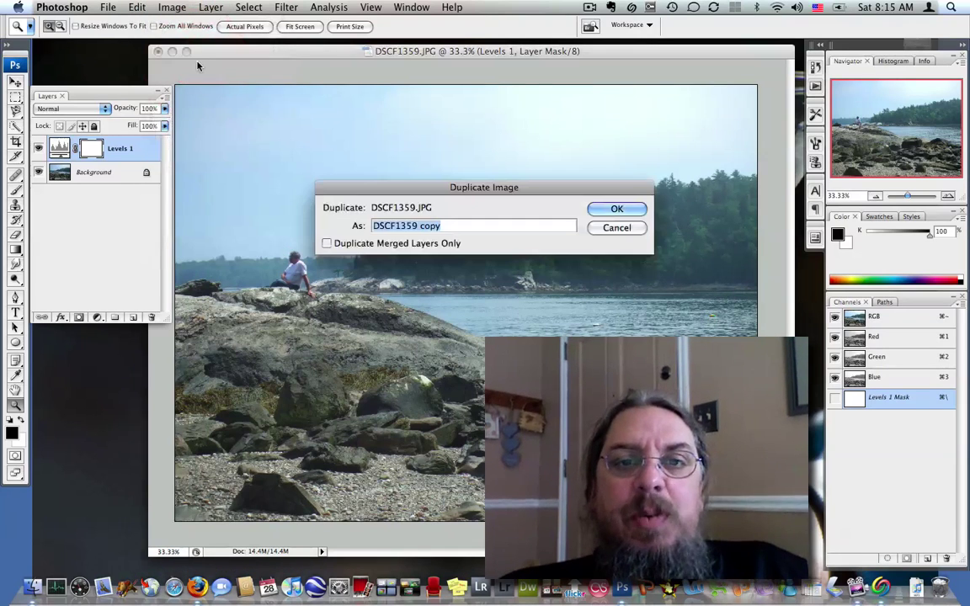
click(616, 209)
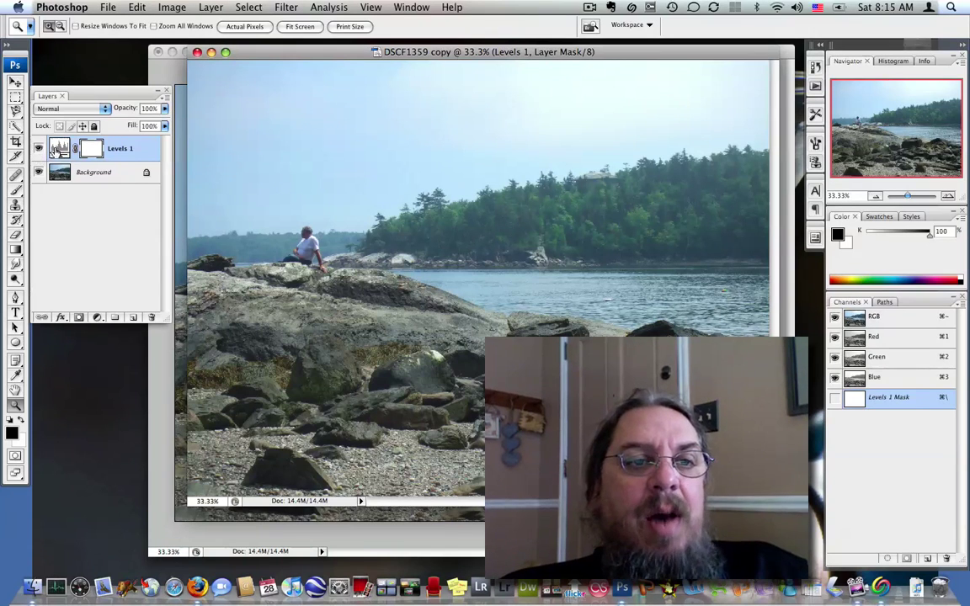
Step: In the copy, delete the layer mask and then the Levels 1 layer
click(151, 317)
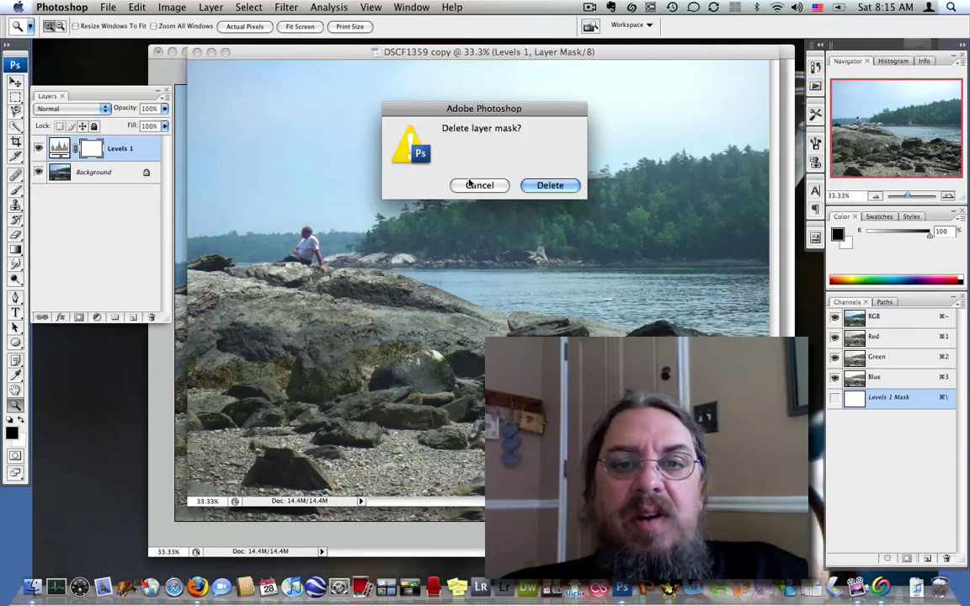
click(544, 189)
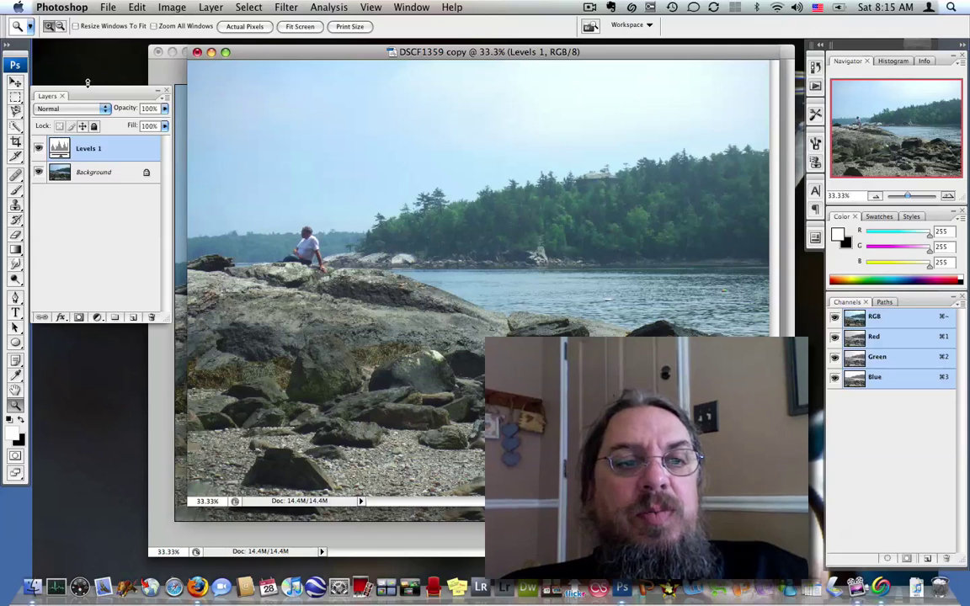
mouse_move(58, 145)
mouse_down()
mouse_move(123, 177)
mouse_move(125, 245)
mouse_move(150, 317)
mouse_up()
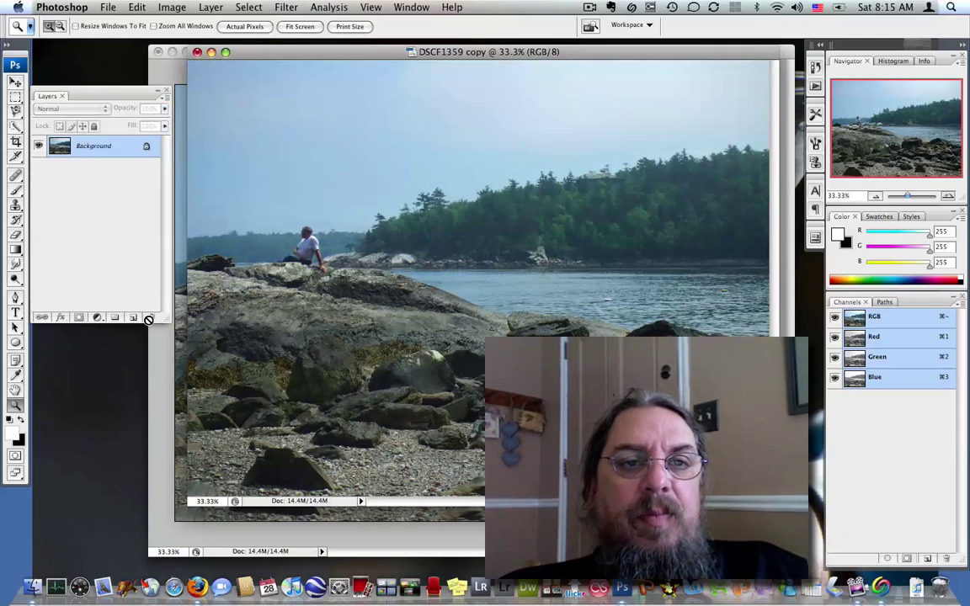
Step: Apply destructive Levels to the copy, moving the white input slider left
click(172, 8)
mouse_move(194, 44)
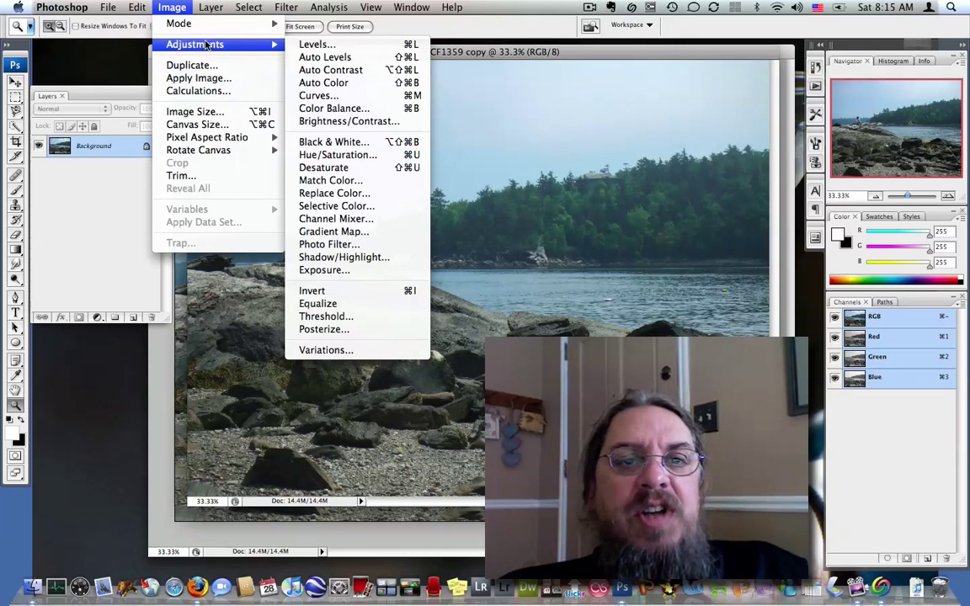
click(320, 46)
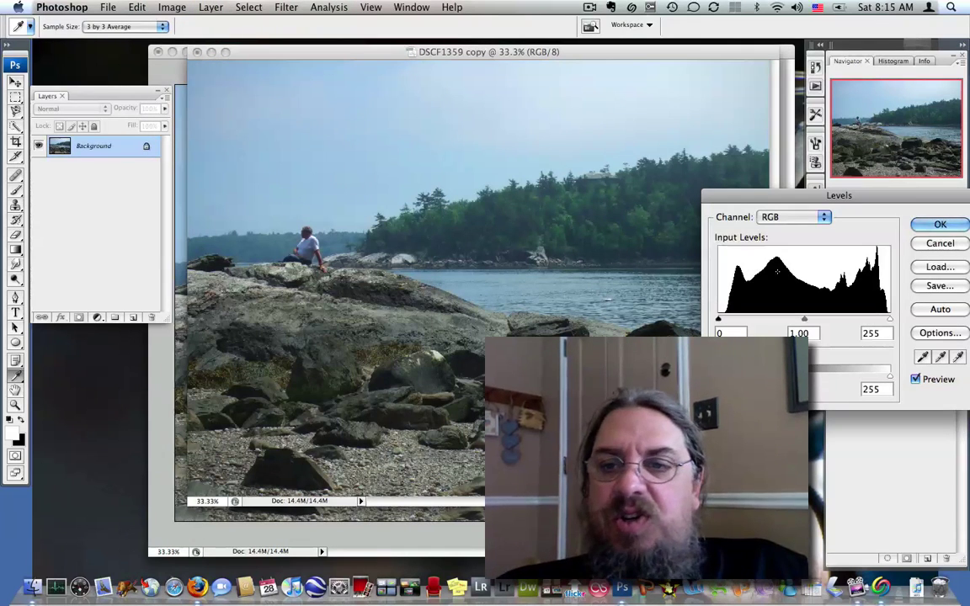
drag(890, 318, 873, 319)
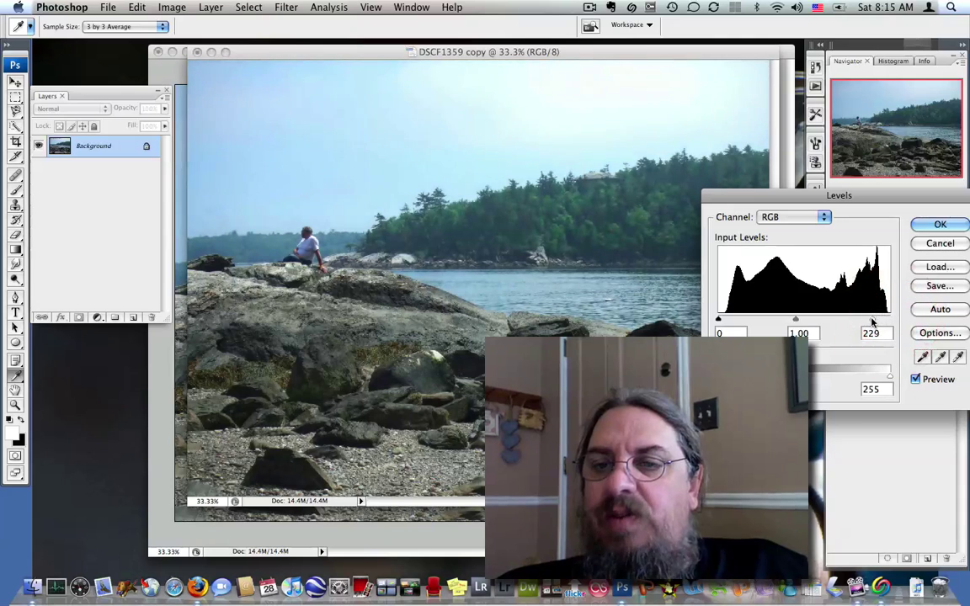
click(940, 225)
key(z)
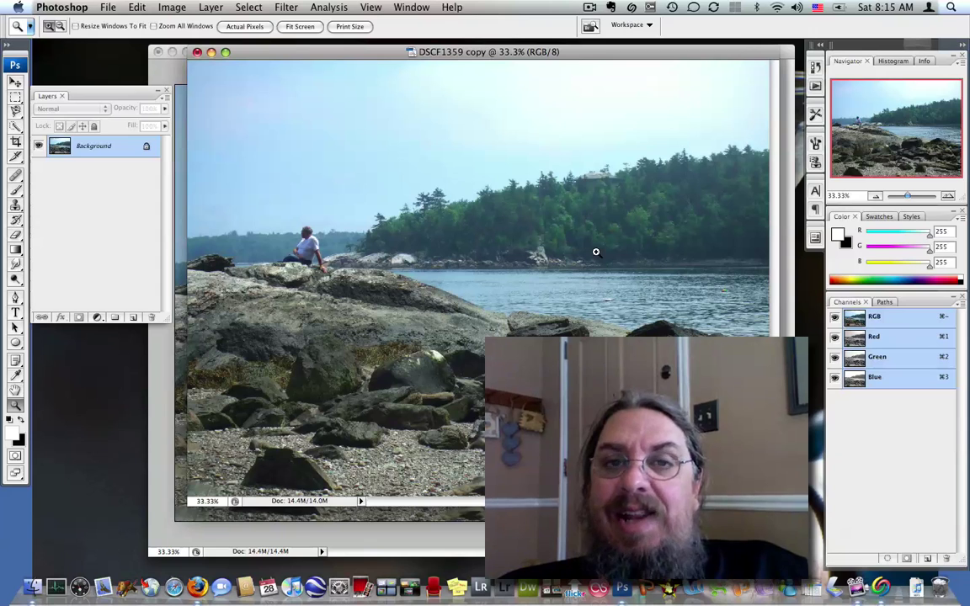
Step: Apply Levels again with midtones at 0.78, then close the copy without saving
click(205, 8)
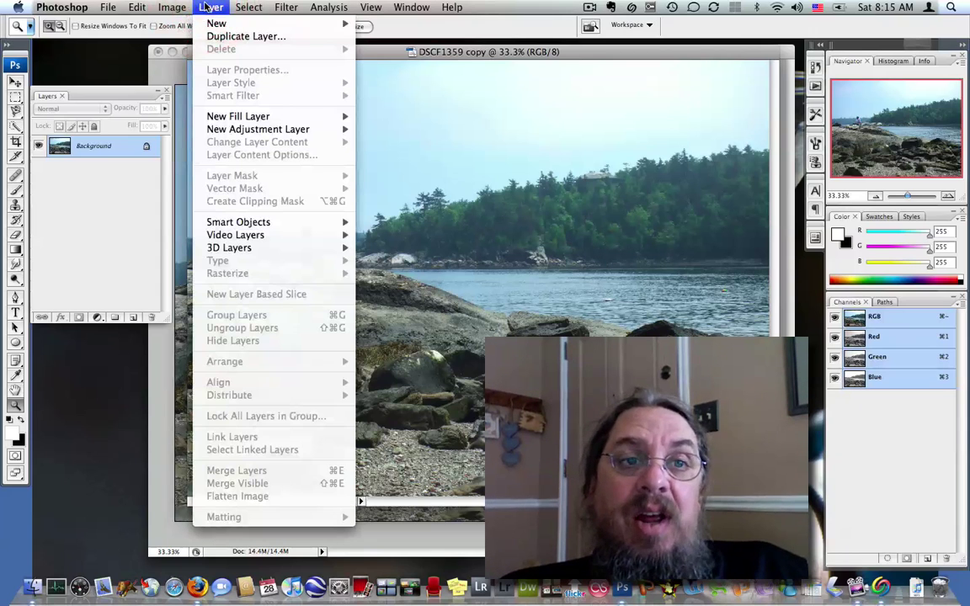
mouse_move(155, 6)
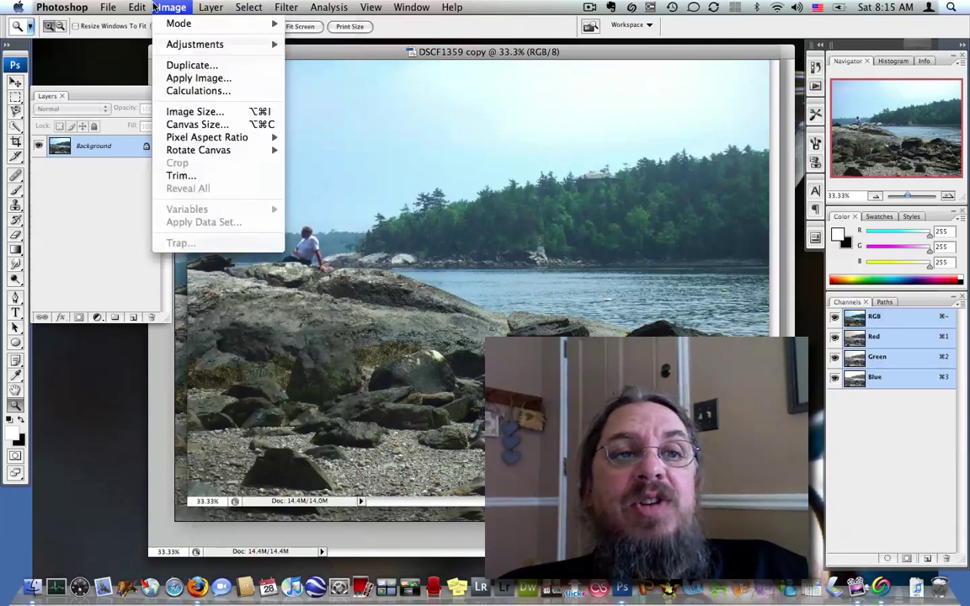
mouse_move(181, 43)
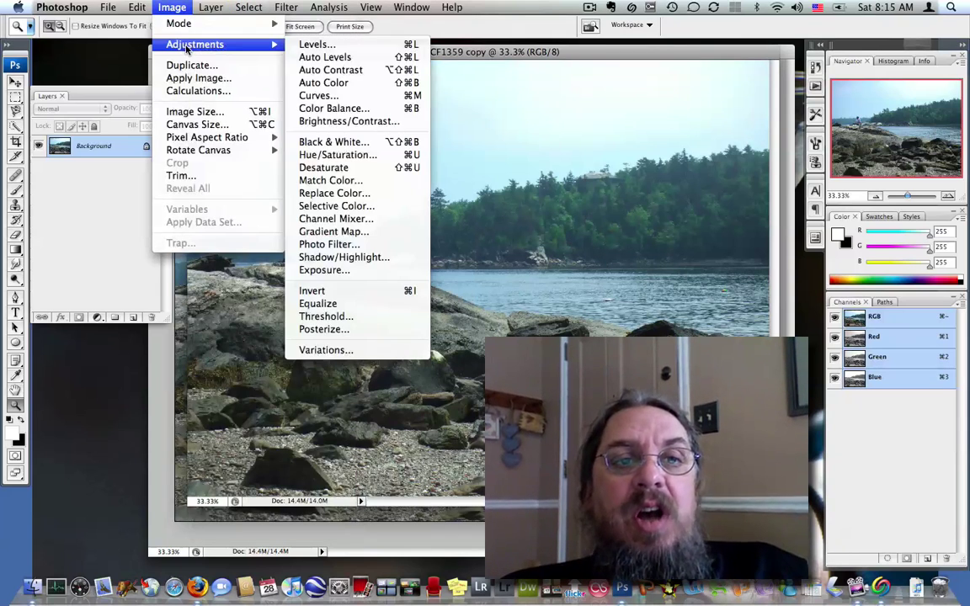
click(393, 47)
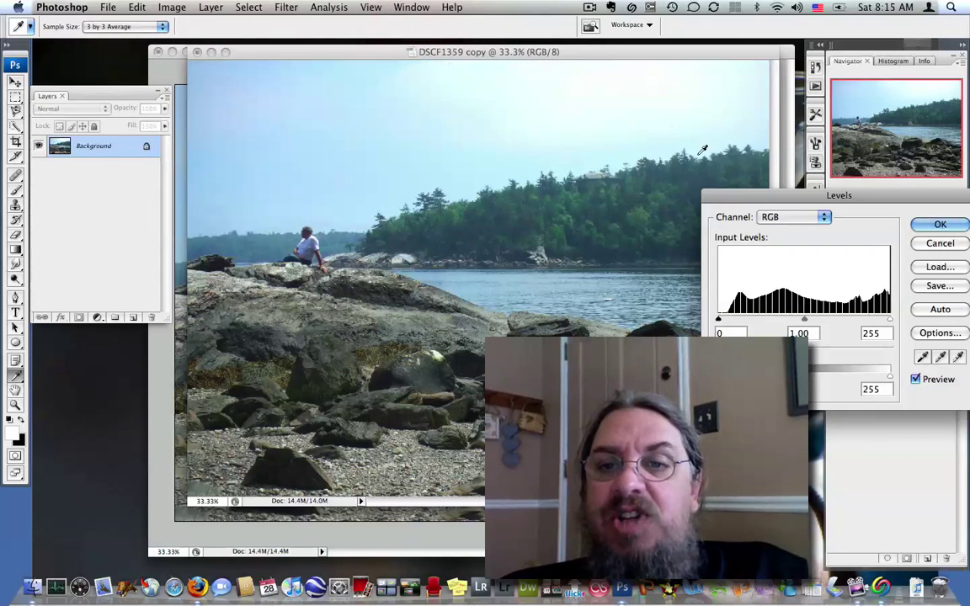
drag(740, 193, 480, 134)
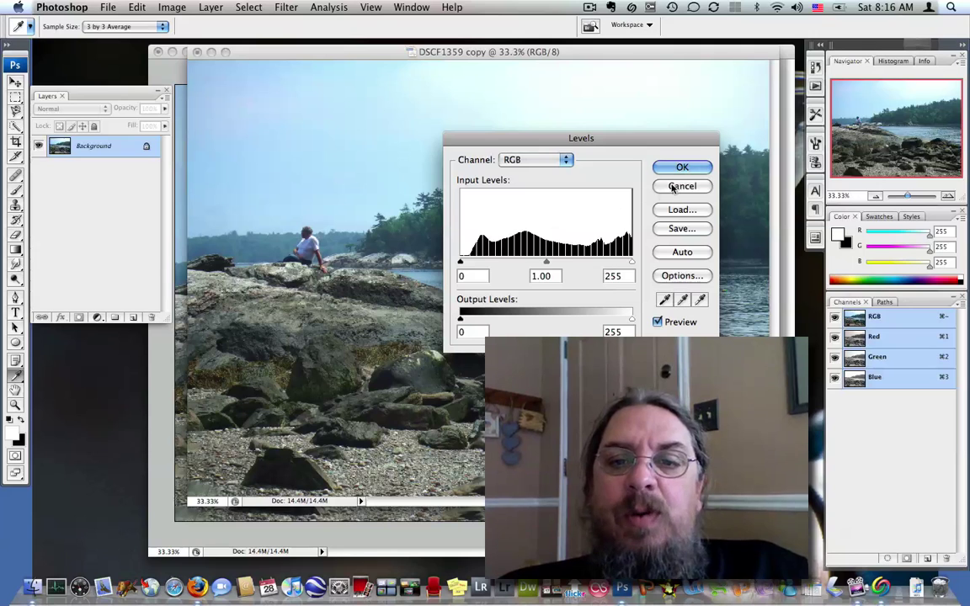
drag(546, 262, 560, 264)
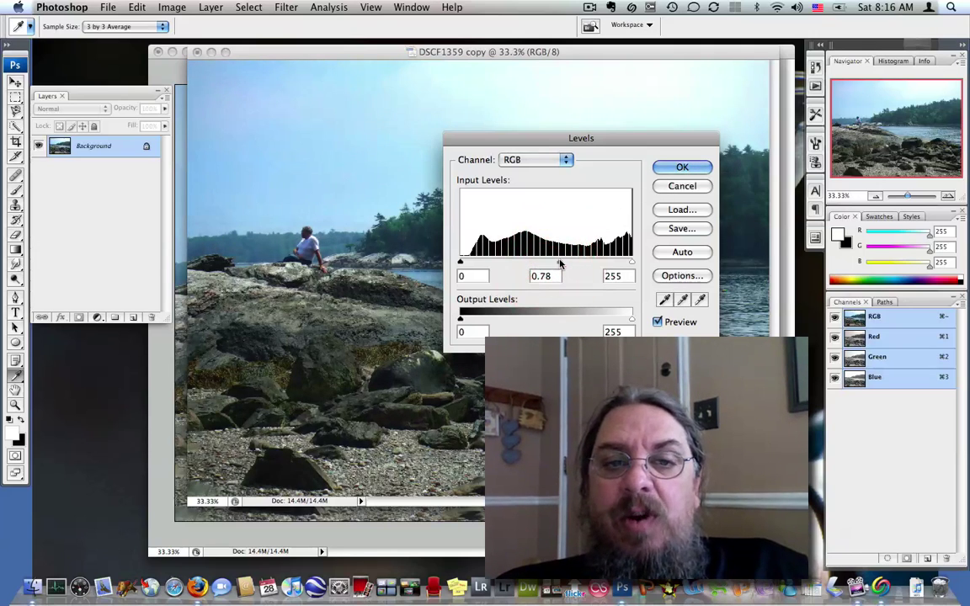
click(682, 168)
key(z)
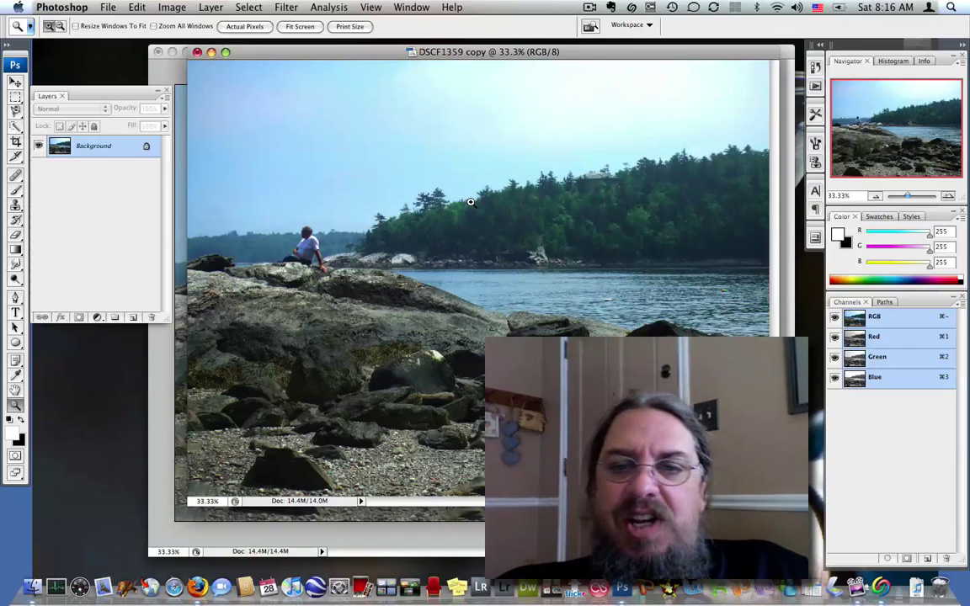
click(197, 52)
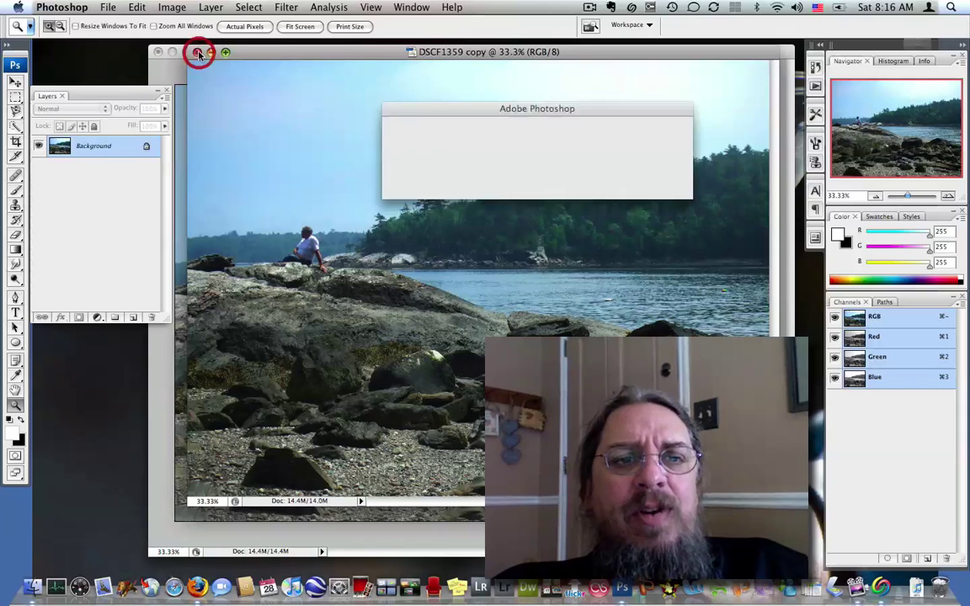
click(480, 186)
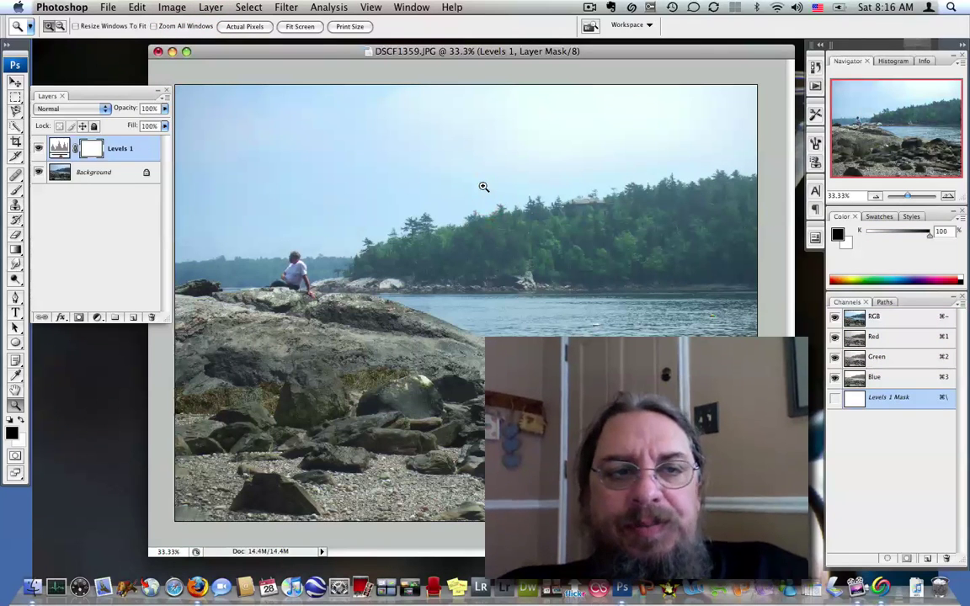